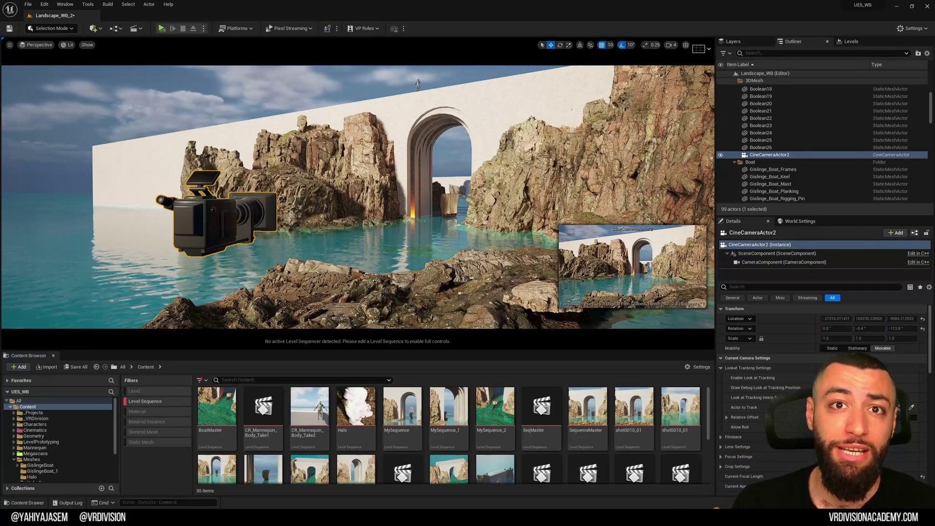
Look through CineCameraActor2 and fly it to a new framing of the cliff and archway
left_click(44, 46)
right_click_drag(69, 74, 57, 77)
left_click(43, 48)
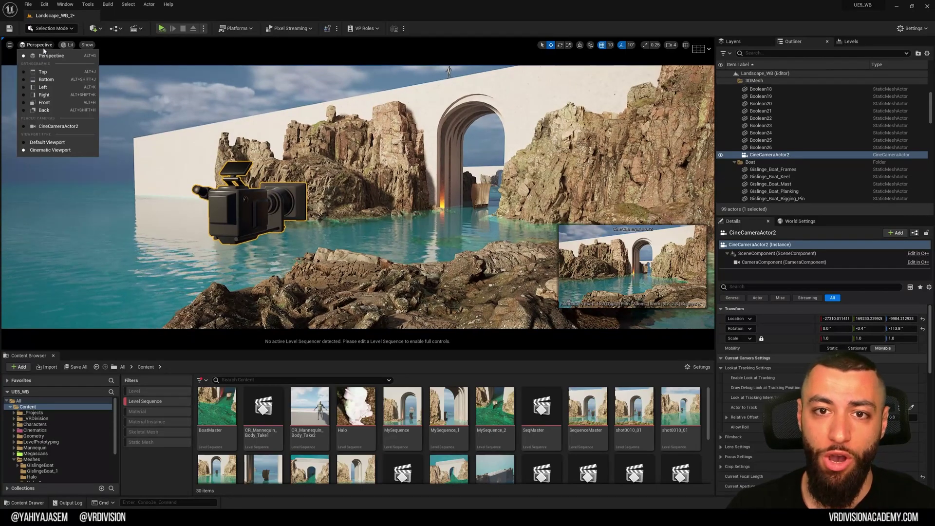
left_click(57, 127)
right_click_drag(382, 176, 425, 188)
key("w")
key("a")
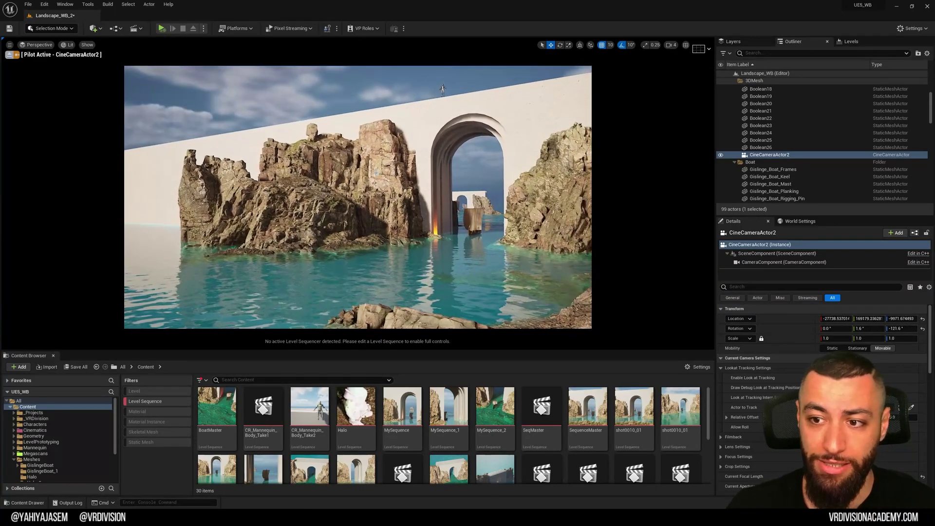
Clear the selection, pull CineCameraActor2 back so the foreground rocks fill the lower frame, and stop piloting it
key("Escape")
key("ctrl+z")
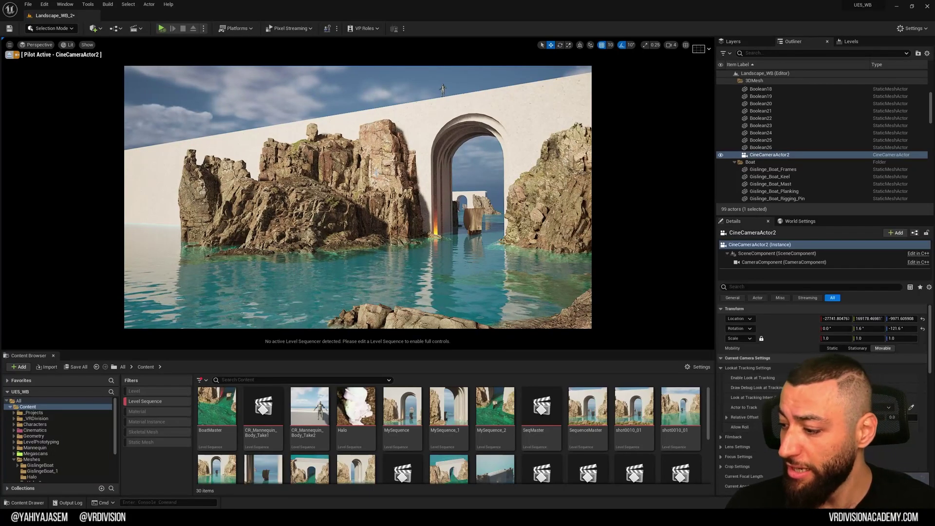
key("Escape")
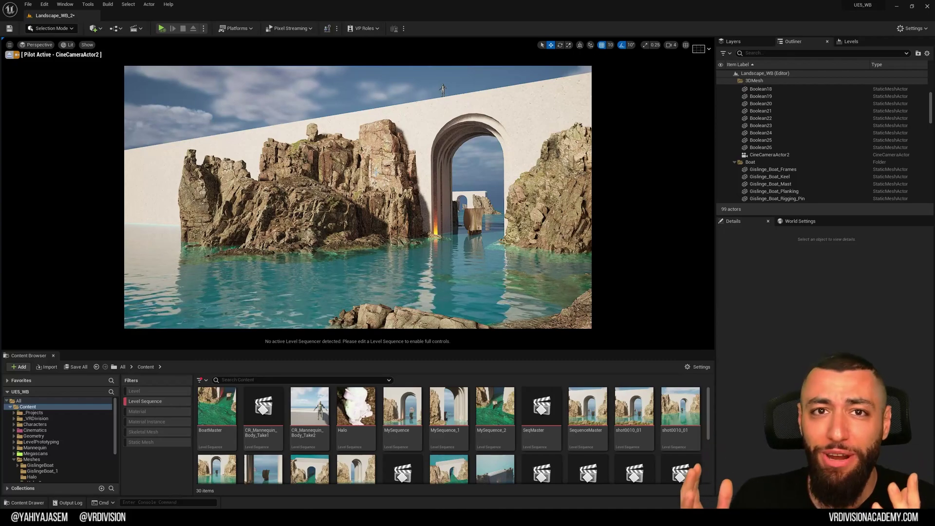
key("s")
right_click_drag(376, 172, 420, 178)
key("s")
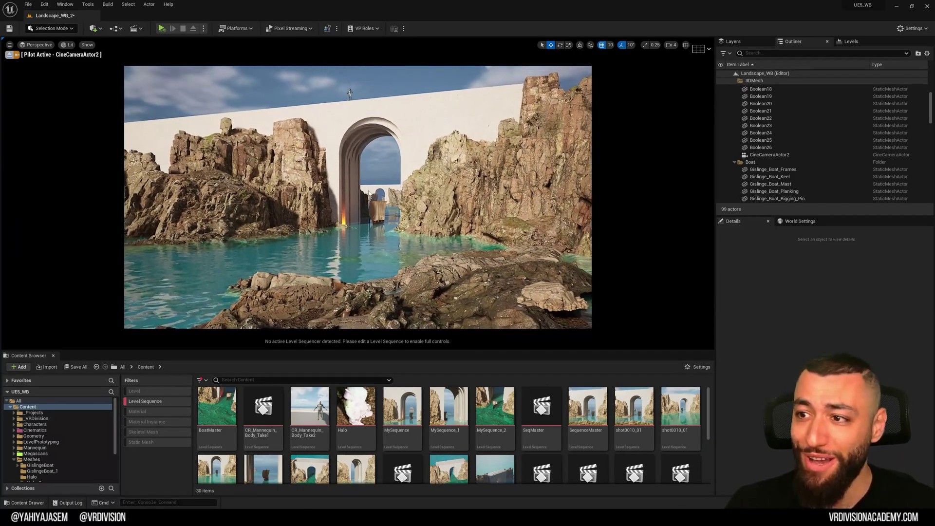
left_click(17, 55)
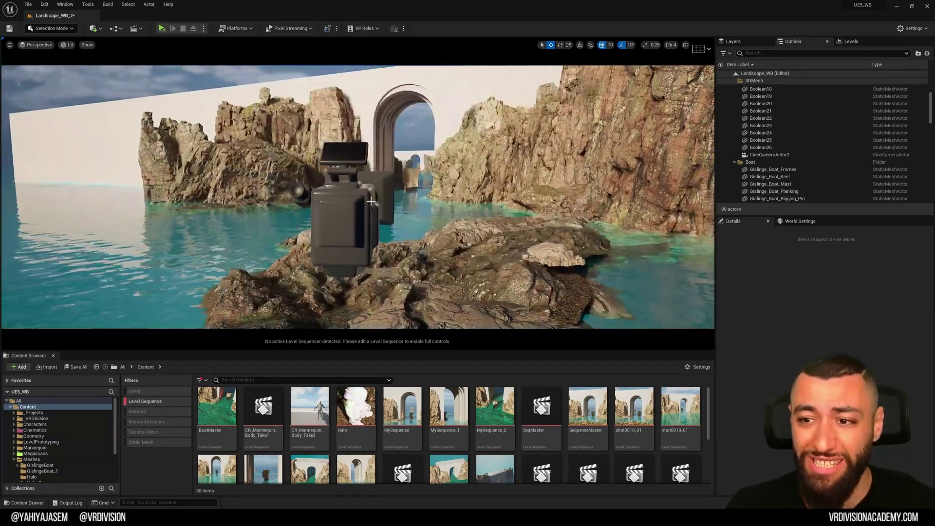
Lock actor movement on CineCameraActor2
right_click(357, 206)
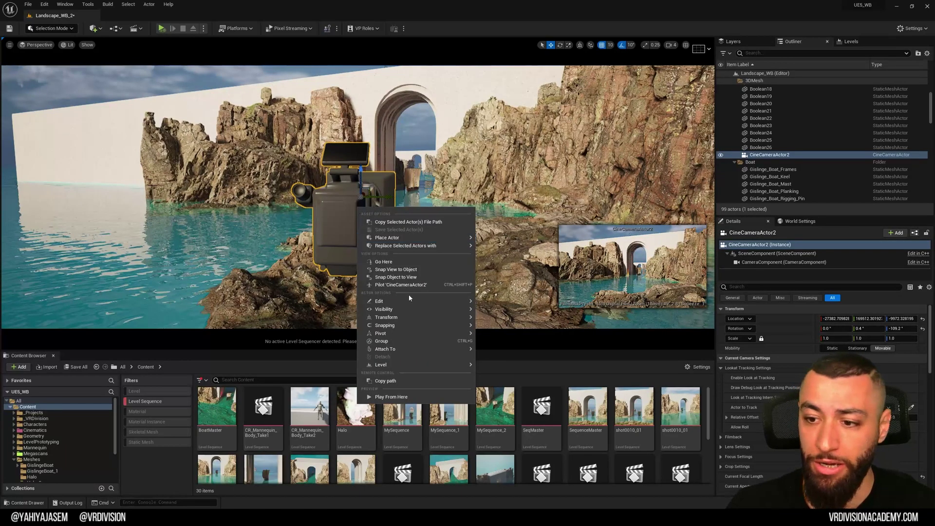
mouse_move(413, 318)
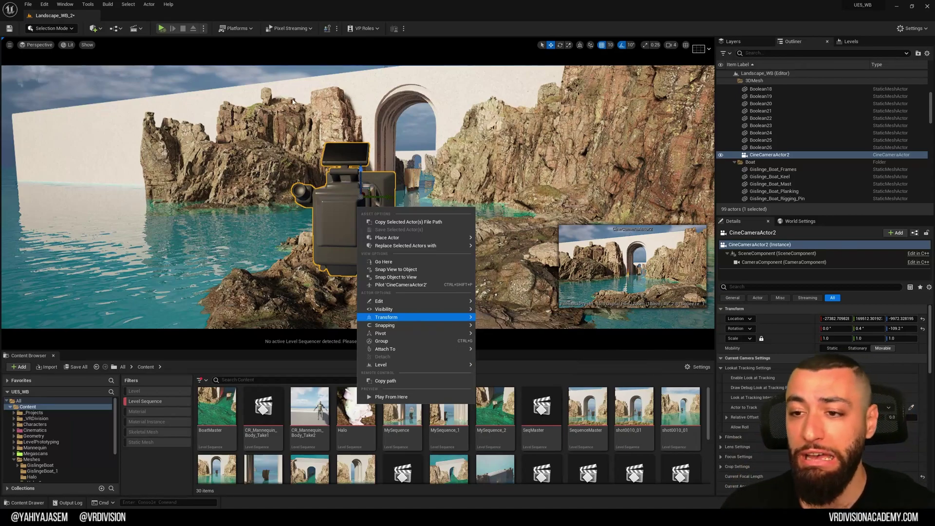
right_click_drag(293, 101, 269, 125)
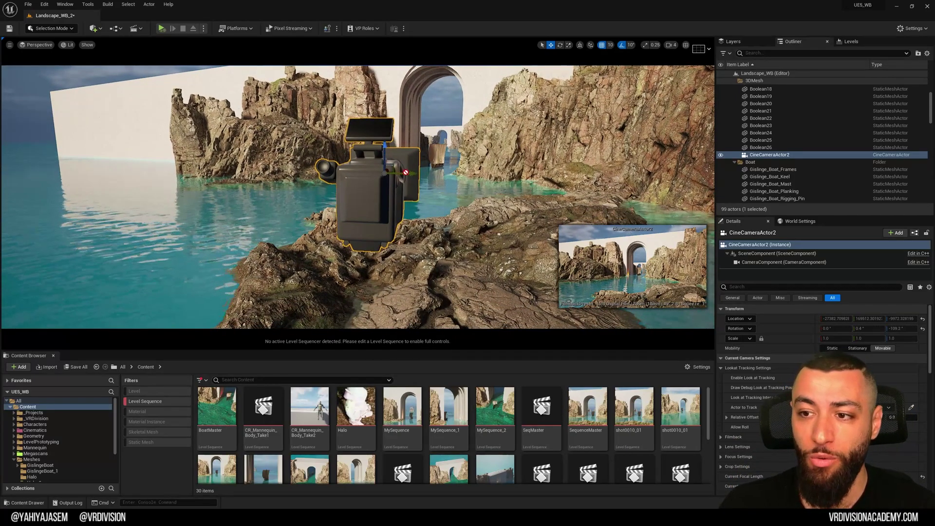
Unlock actor movement on CineCameraActor2 and lock it again
right_click(367, 184)
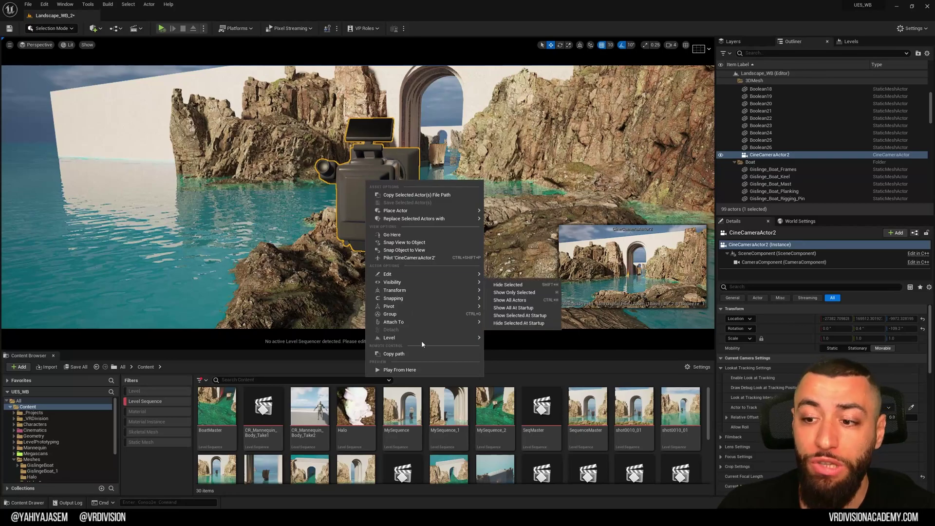
mouse_move(405, 292)
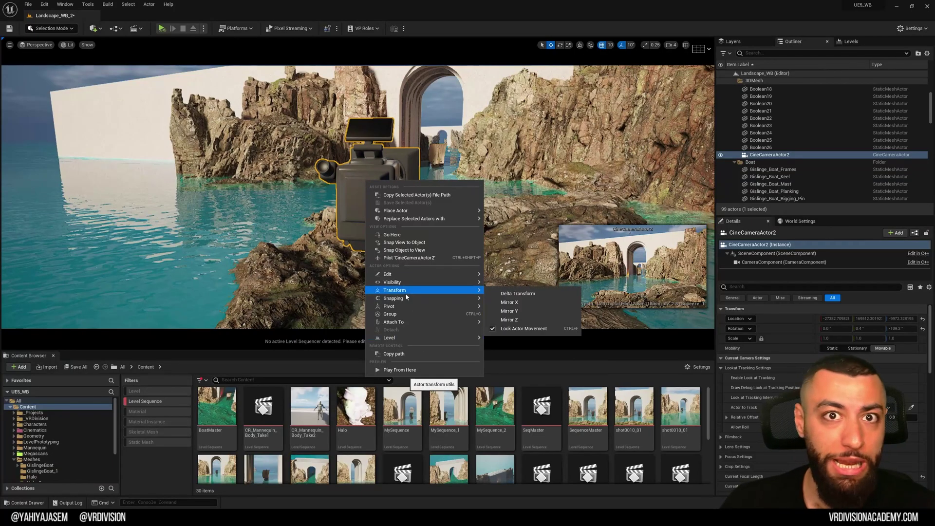
left_click(544, 331)
right_click(382, 174)
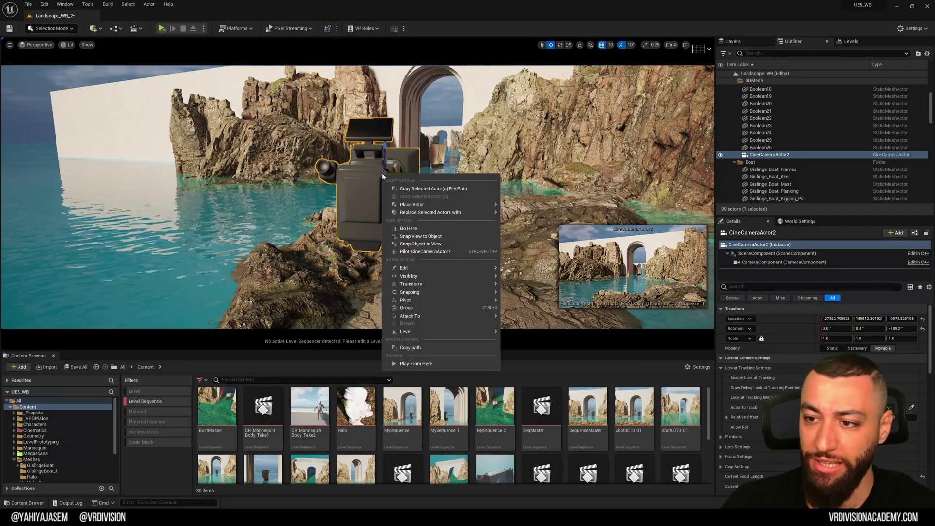
mouse_move(429, 284)
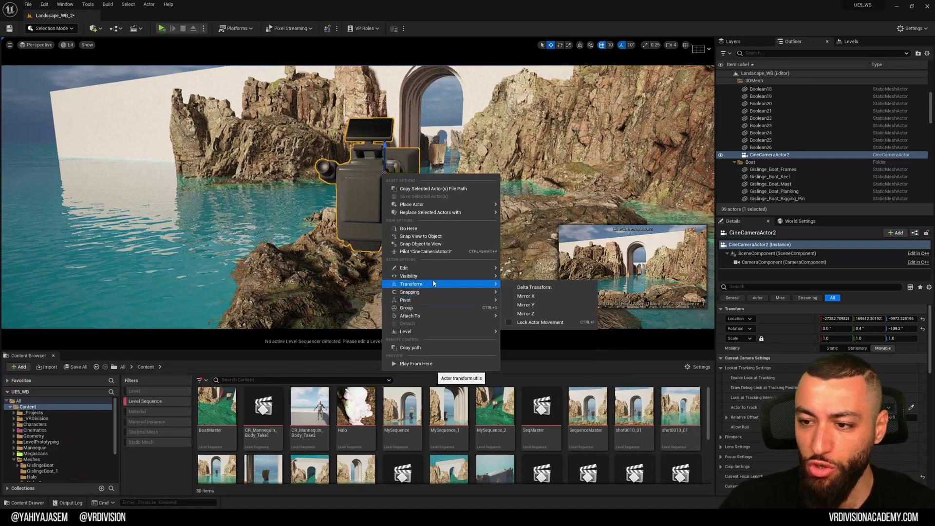
left_click(531, 327)
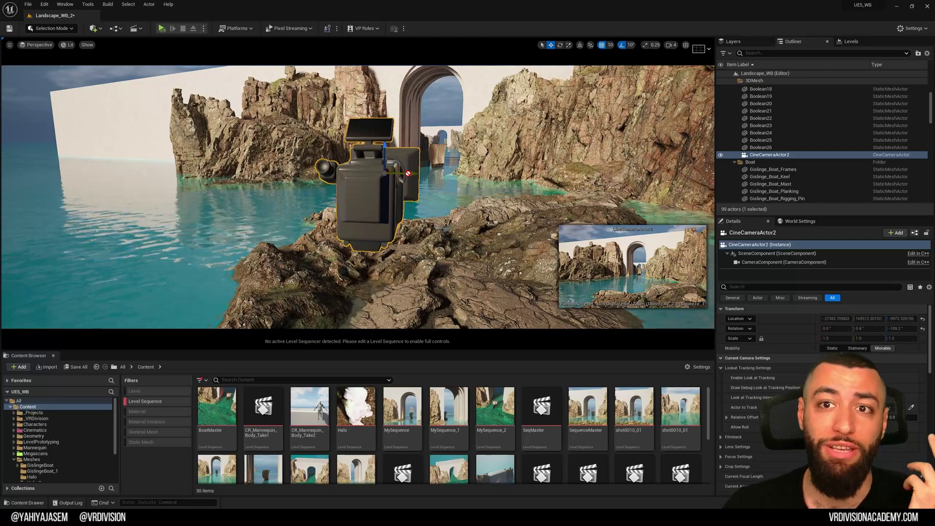
Switch the viewport back to the locked CineCameraActor2 view
right_click_drag(408, 174, 410, 229)
left_click(37, 44)
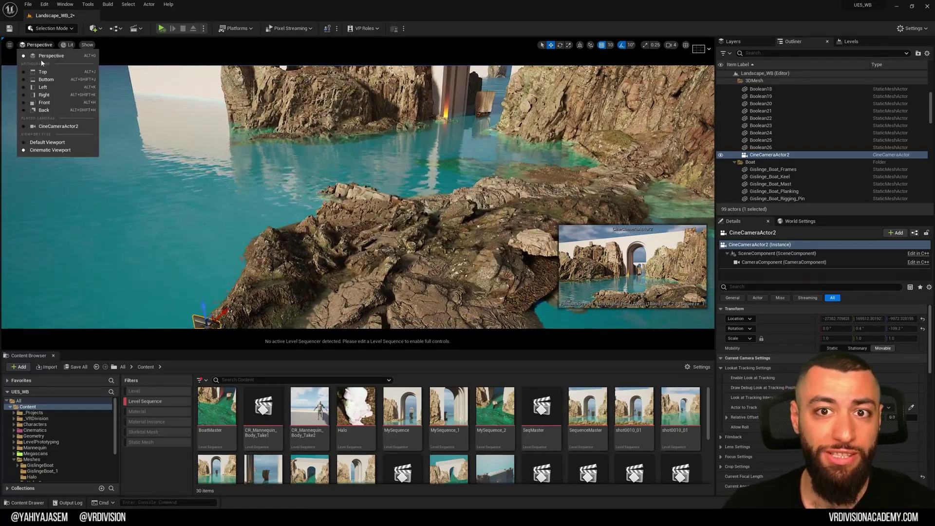
left_click(53, 126)
Hide the WaterBodyCustom water surface in the viewport
left_click(379, 249)
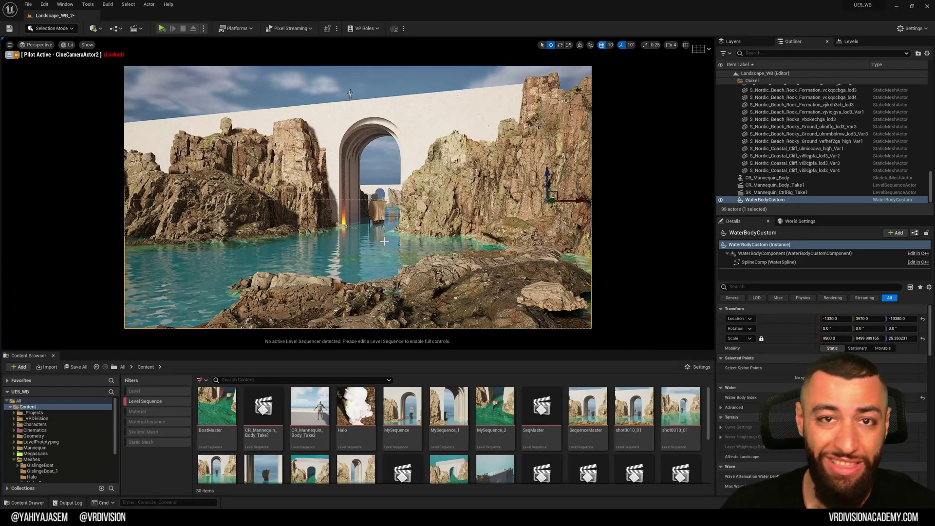
right_click(355, 245)
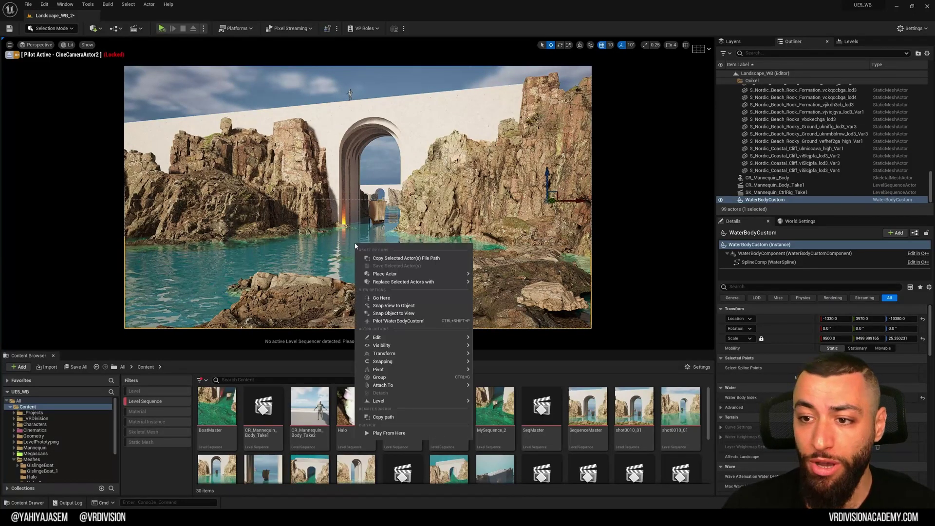
mouse_move(420, 352)
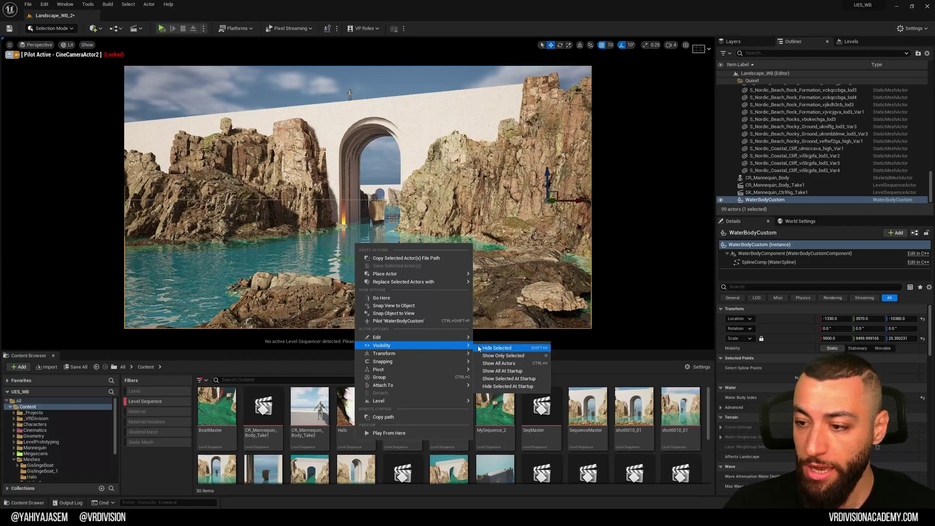
left_click(498, 356)
key("ctrl+h")
key("h")
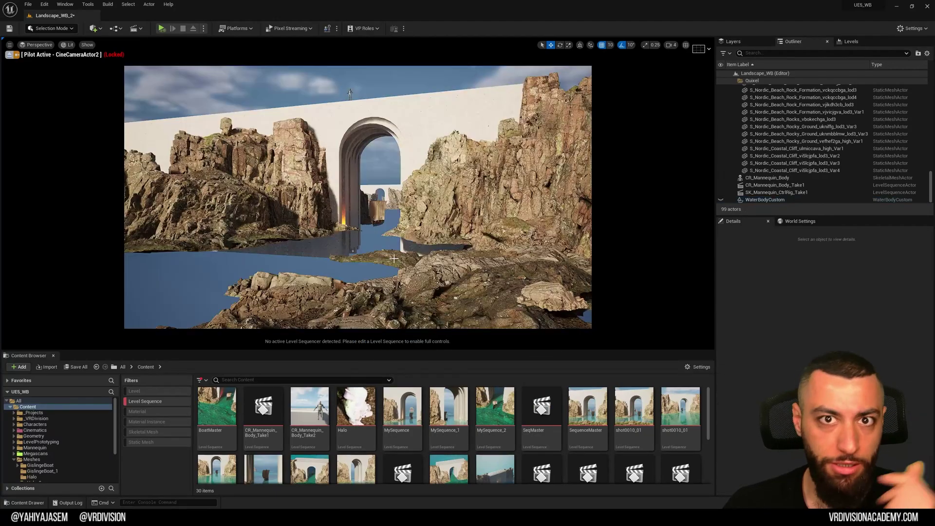
Show all hidden actors again and clear the selection
left_click(394, 260)
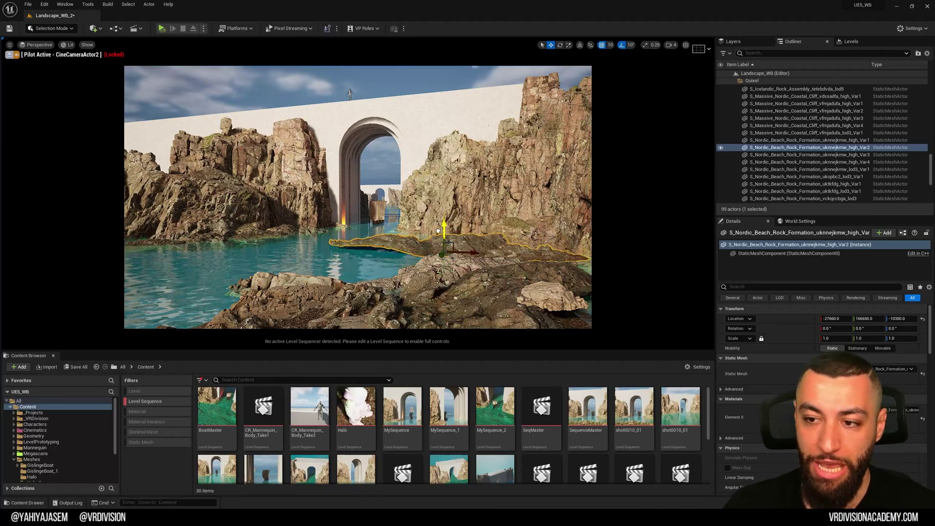
left_click(244, 161)
key("Escape")
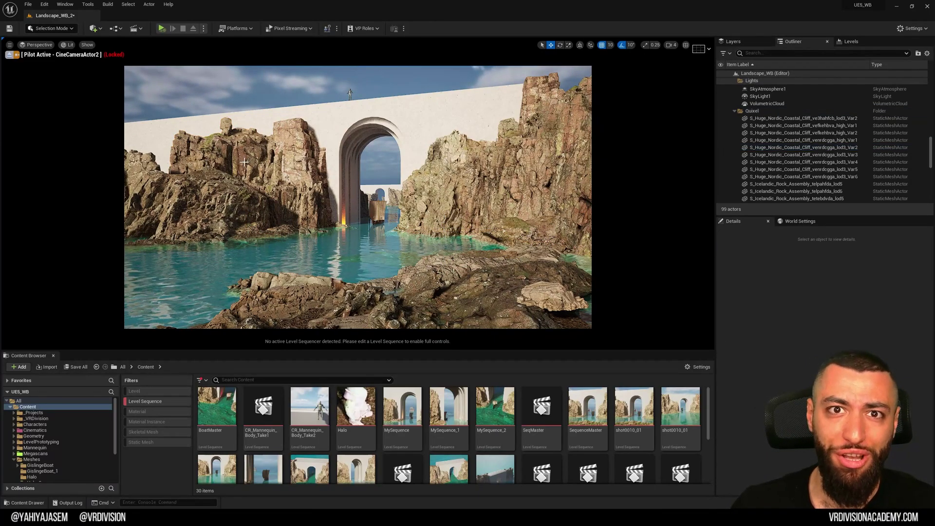
Open the Editor Preferences and shrink and reposition the window so the arch scene stays visible
left_click(43, 6)
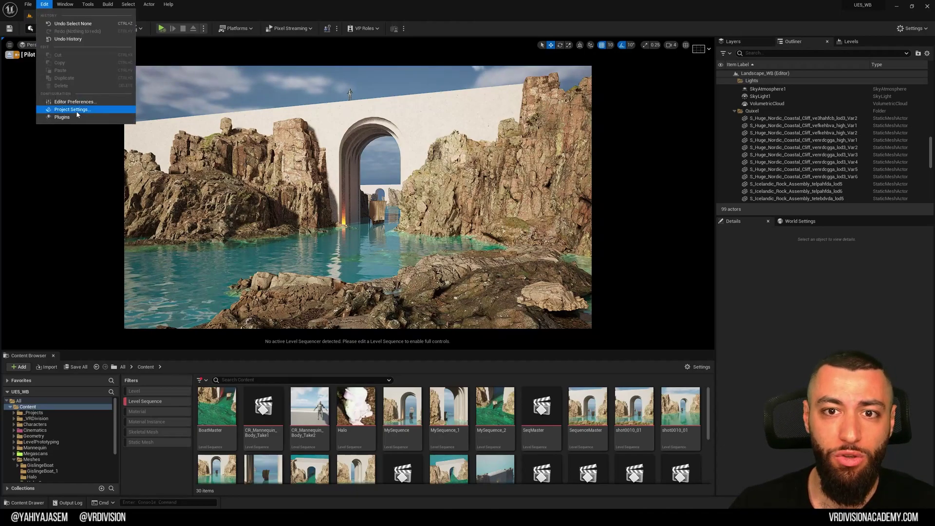
left_click(65, 101)
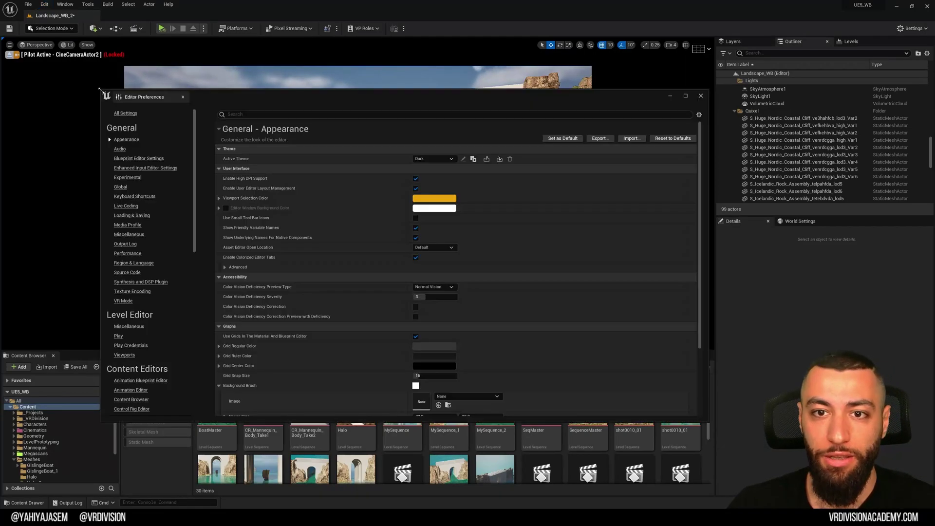
left_click_drag(102, 90, 301, 209)
left_click_drag(462, 221, 301, 244)
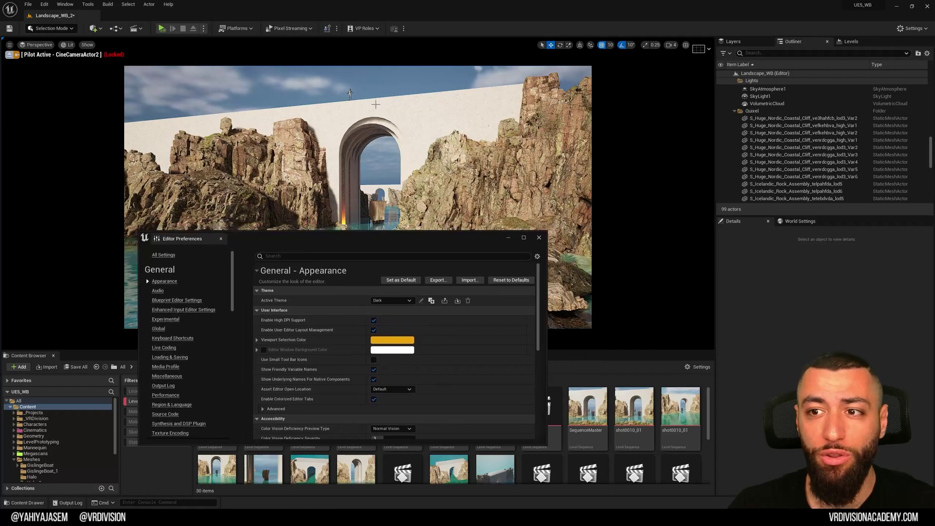
Select CR_Mannequin_Body on top of the wall and review its Lock Actor Movement command and shortcut
left_click(349, 93)
right_click(351, 94)
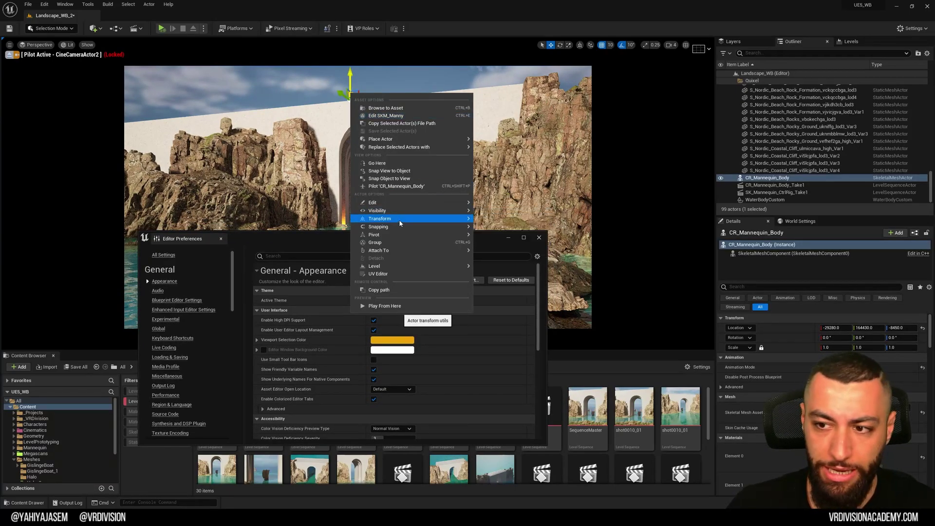
mouse_move(401, 223)
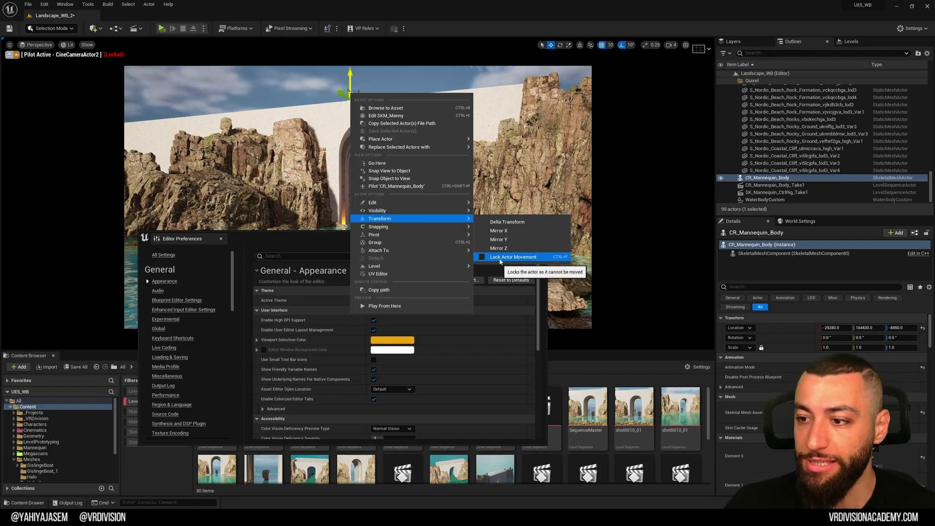
mouse_move(434, 213)
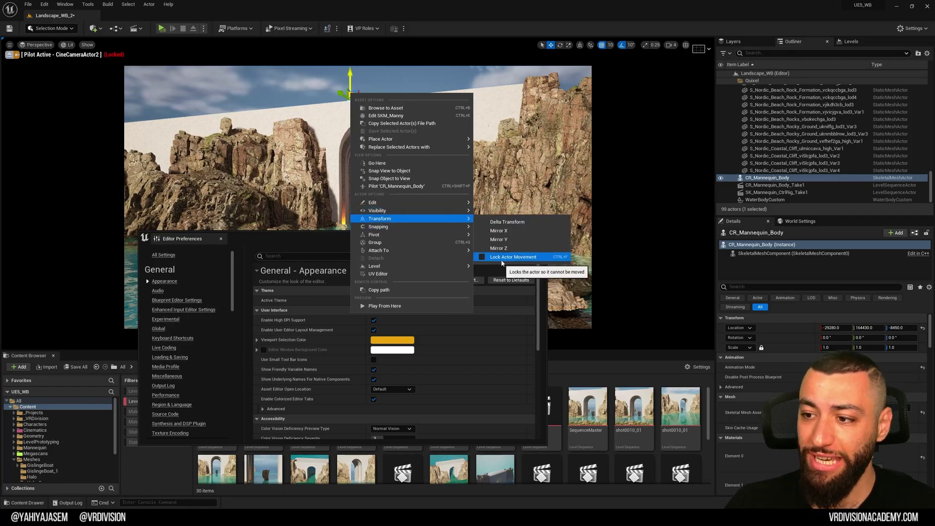
Search the Editor Preferences for the shortcuts matching "lock act", "hide sele", "show onl" and "show all"
left_click(292, 257)
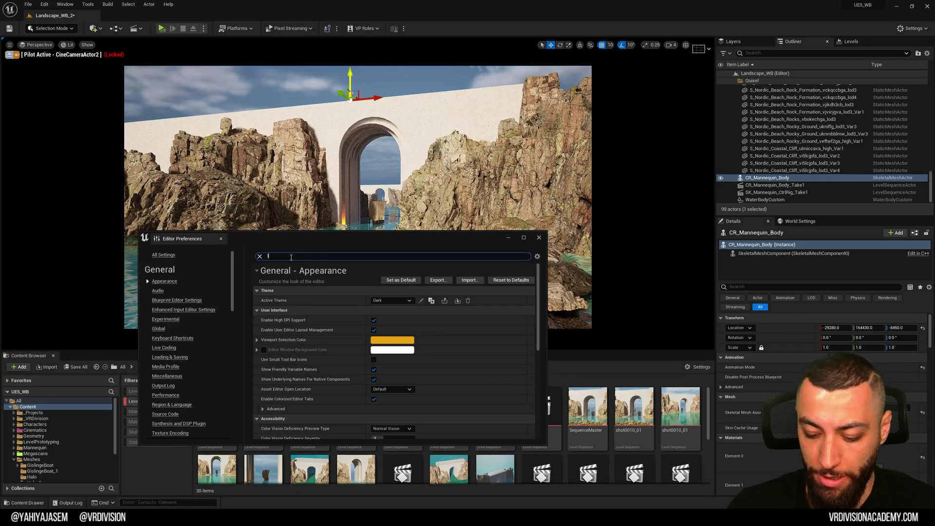
type("lock act")
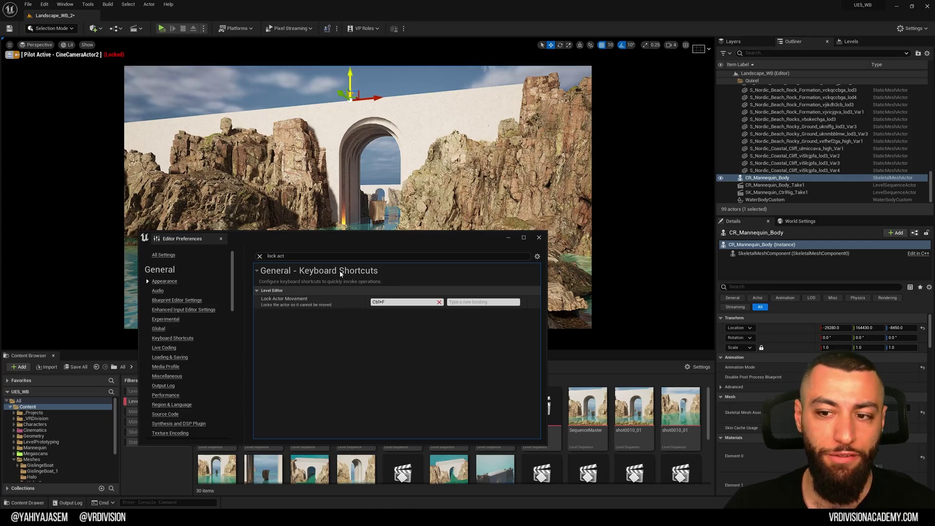
left_click(300, 256)
type("hide sele")
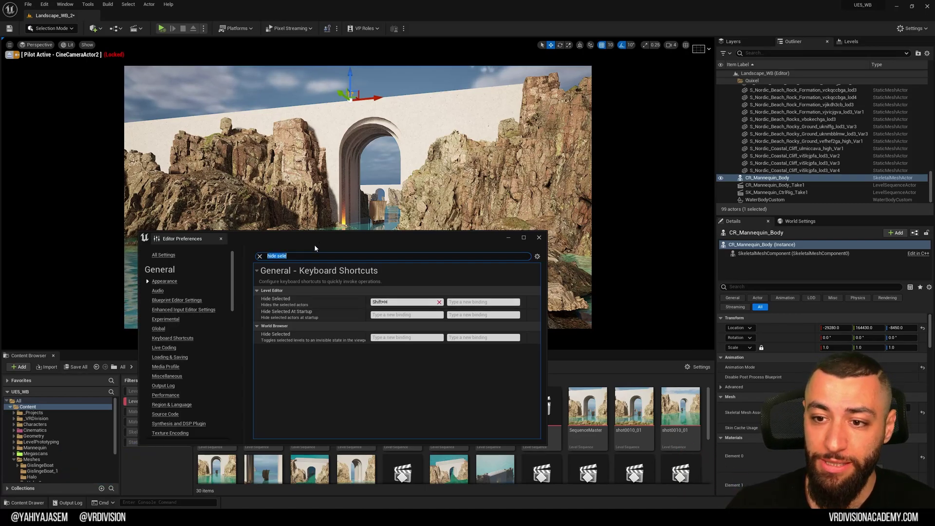
type("show onl")
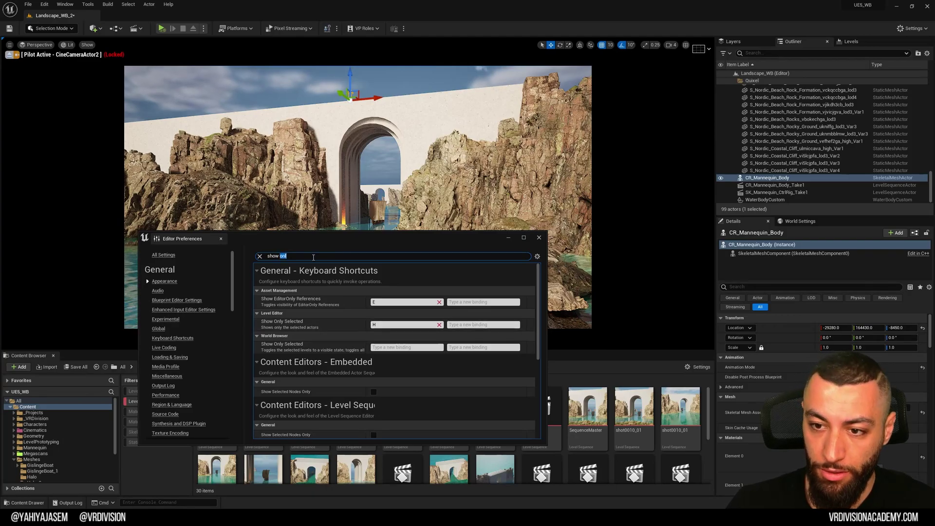
type("all")
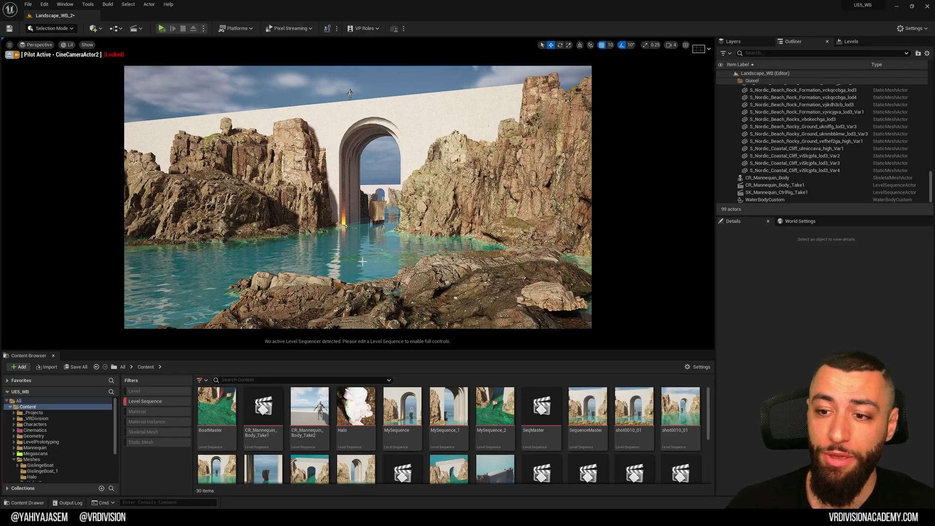
Select the foreground rock S_Nordic_Beach_Rock_Formation_vjvicjgva_lod3_Var1 and stop piloting CineCameraActor2
left_click(318, 296)
key("h")
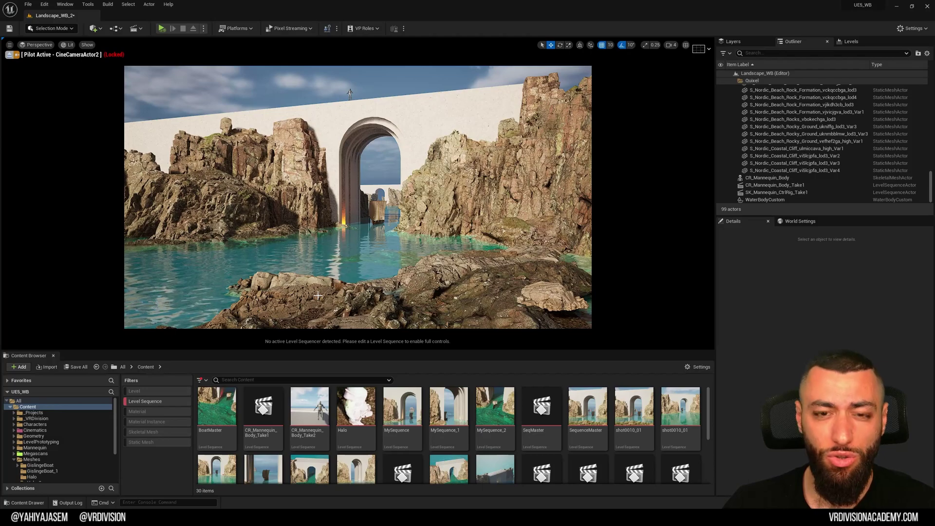
left_click(315, 297)
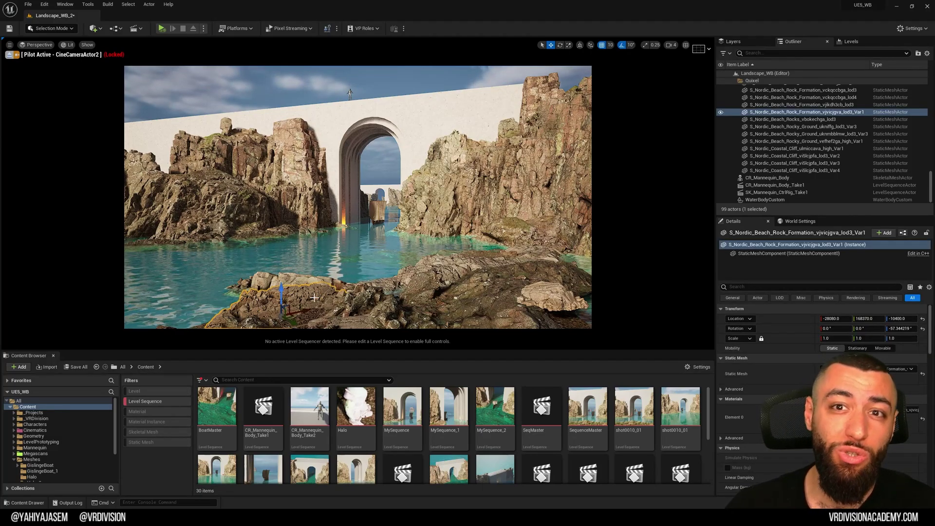
left_click(12, 54)
right_click_drag(305, 136, 305, 205)
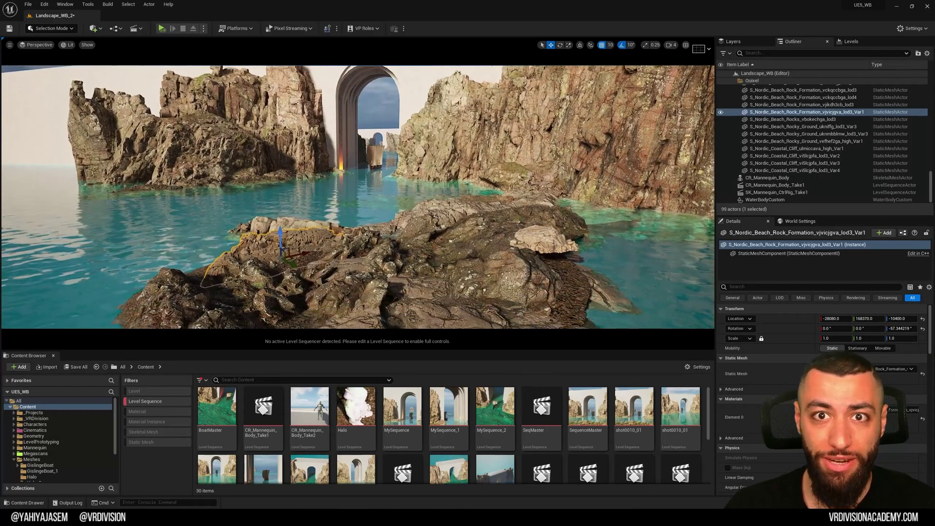
Isolate the selected foreground rock, inspect it from other angles, and restore the full scene in the Lit view mode
key("shift+h")
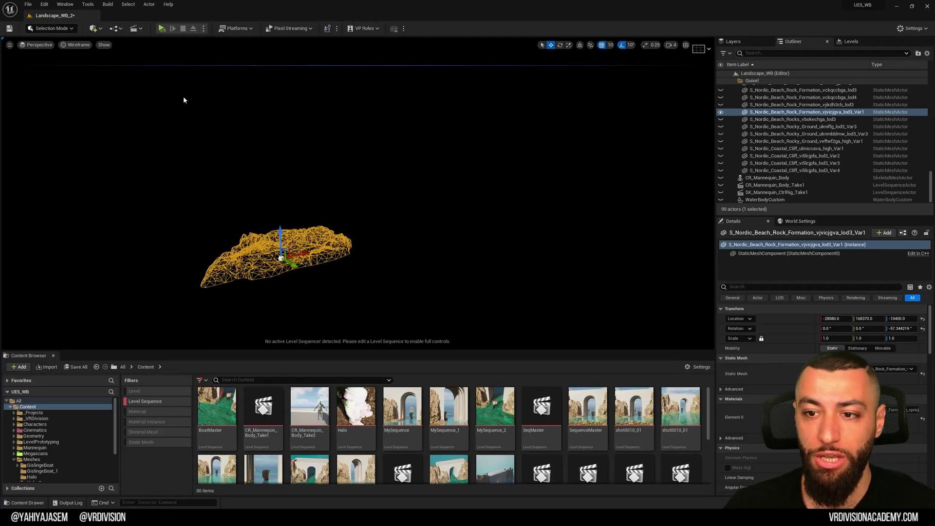
left_click_drag(183, 97, 234, 97, "alt")
left_click_drag(272, 149, 197, 139, "alt")
left_click(78, 45)
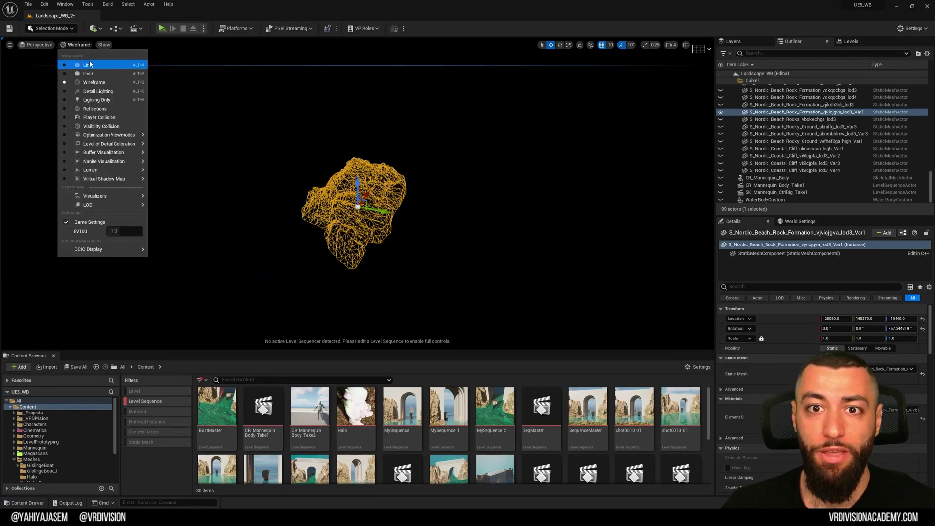
left_click(90, 62)
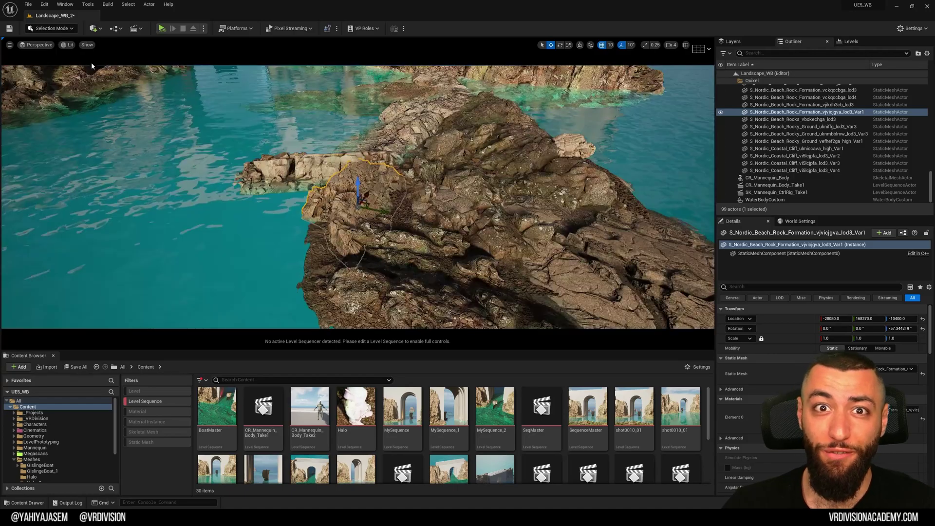
Jump the view to CineCameraActor2, stop piloting it, and select the camera actor from outside so it is in view with its preview
left_click(39, 44)
left_click(59, 127)
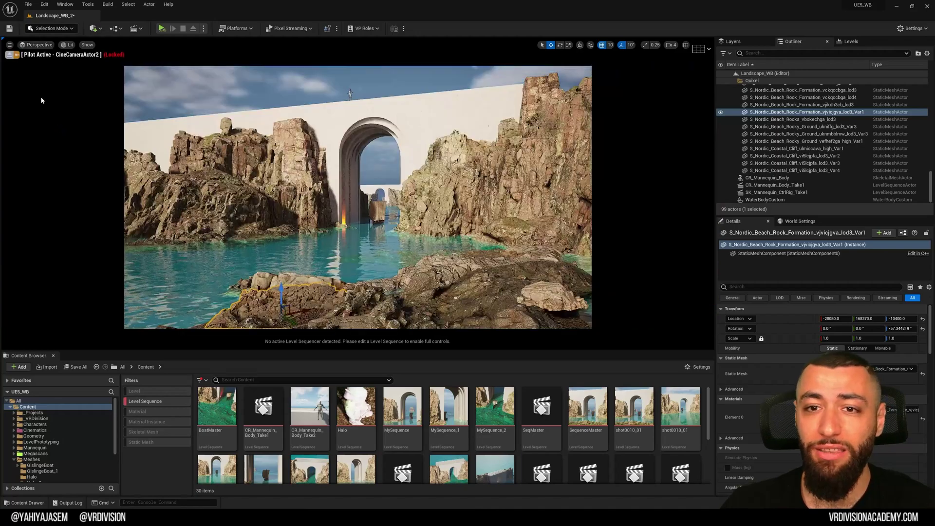
left_click(9, 59)
scroll(327, 191, "down", 3)
left_click(341, 195)
left_click_drag(327, 192, 208, 190, "alt")
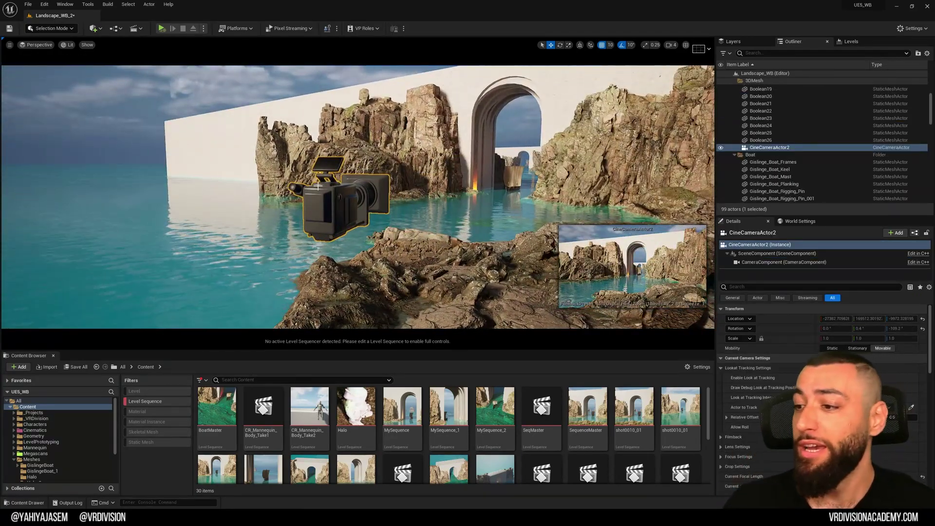
right_click_drag(559, 271, 588, 269)
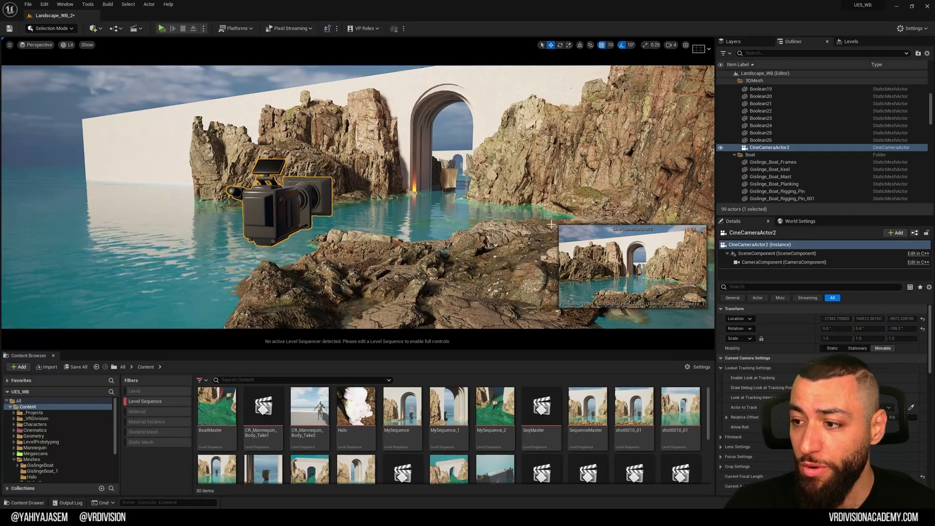
right_click_drag(595, 251, 628, 250)
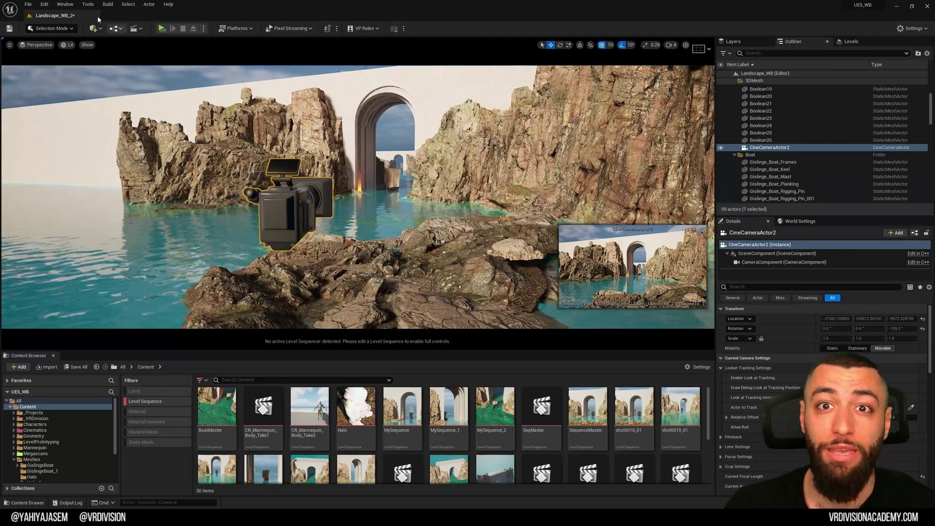
Open the Editor Preferences and search for "camera size"
left_click(60, 7)
mouse_move(44, 4)
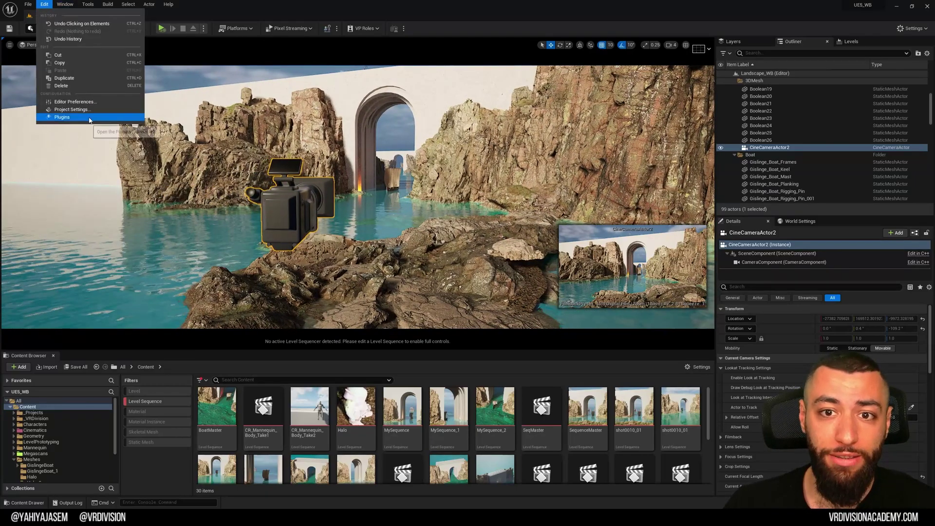
left_click(67, 103)
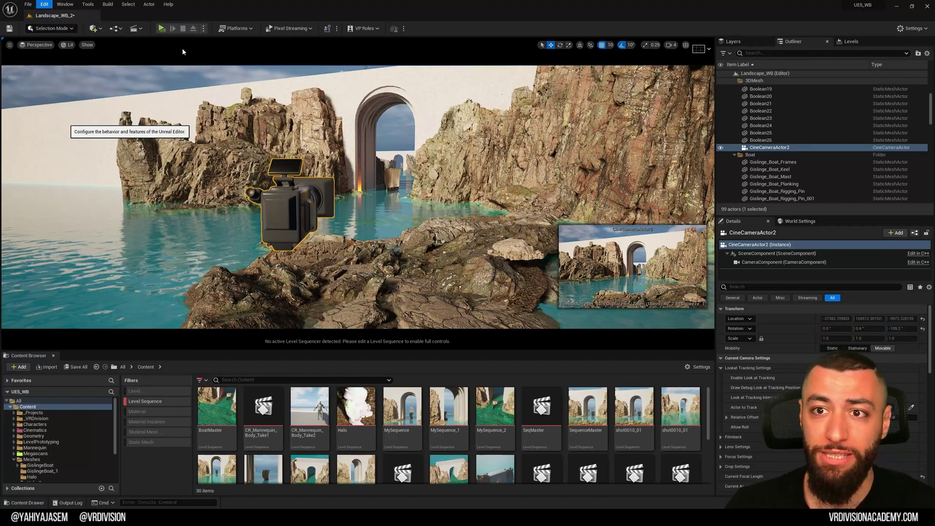
left_click(300, 257)
type("camera size")
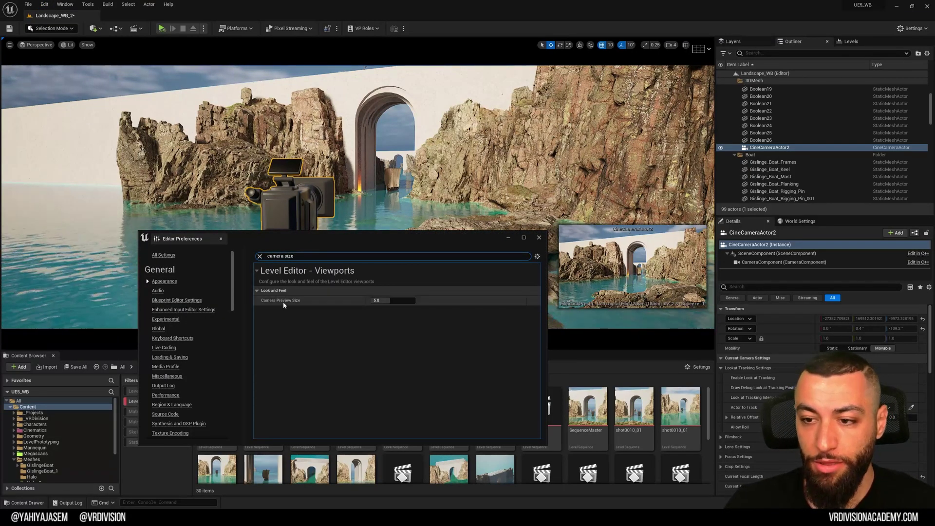
Try Camera Preview Size values of 3 and 10, settle on 2.5, and close the Editor Preferences
left_click(400, 301)
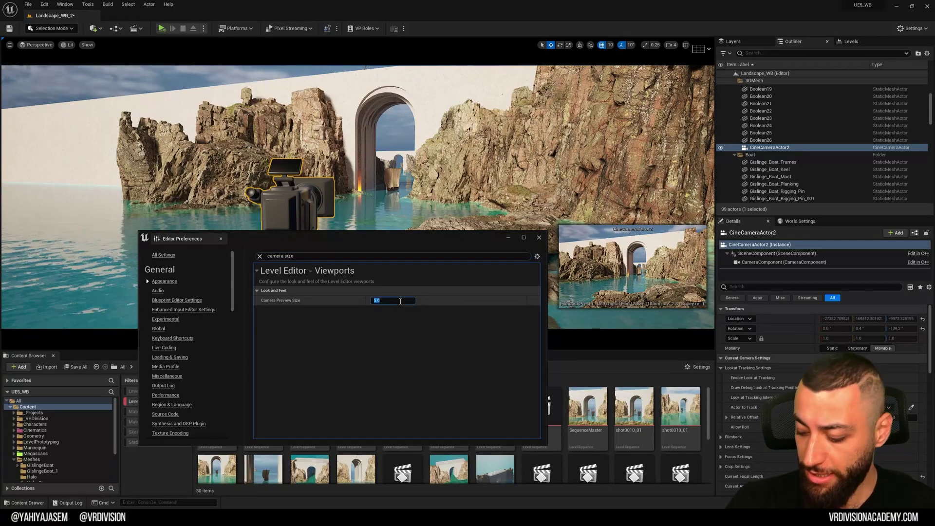
type("2.5")
key("Return")
type("3")
key("Return")
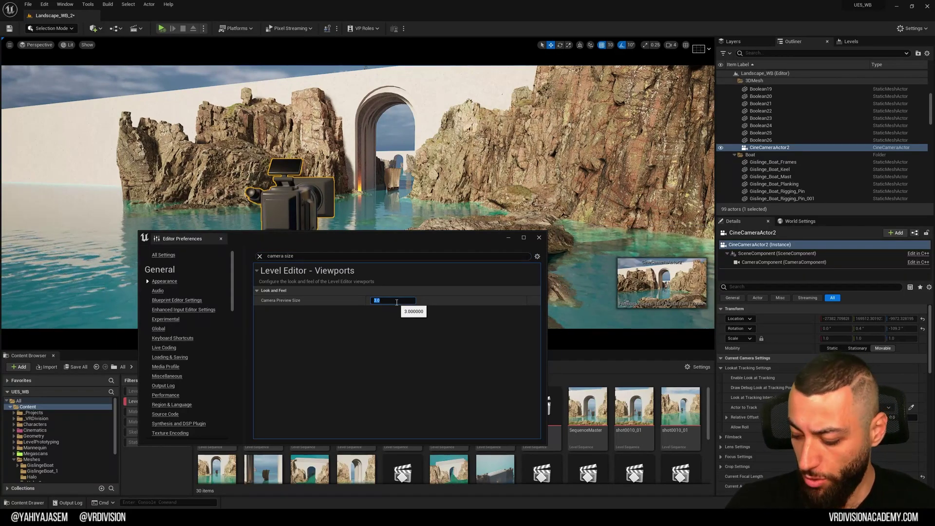
type("10")
key("Return")
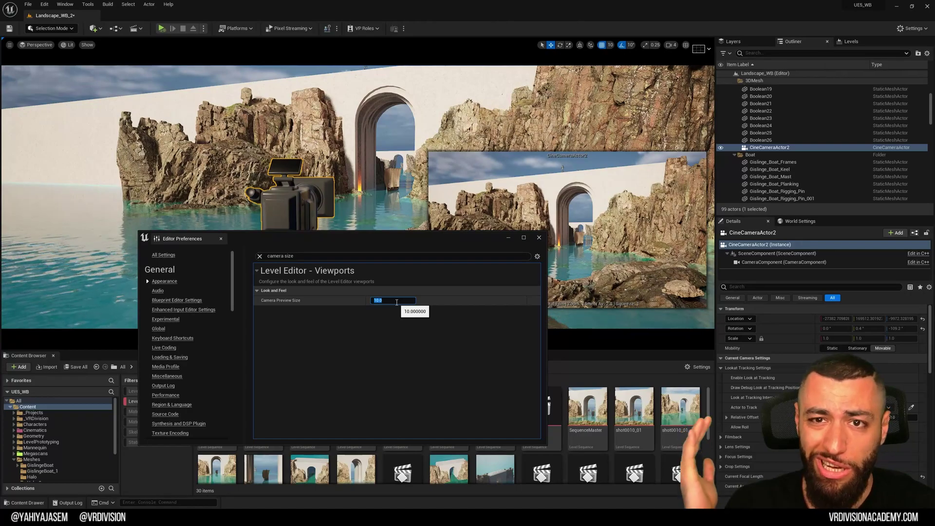
key("Return")
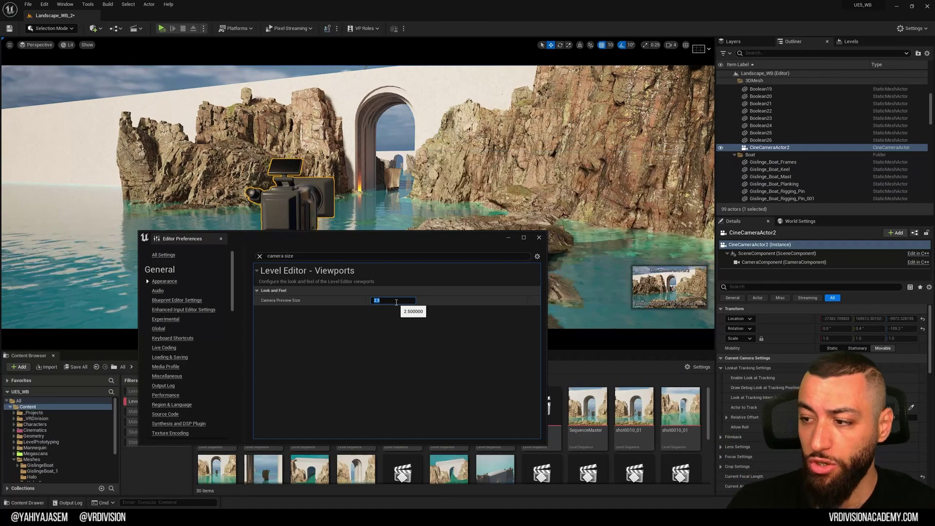
left_click(221, 238)
Pilot CineCameraActor2 again from the perspective viewport
scroll(208, 242, "up", 2)
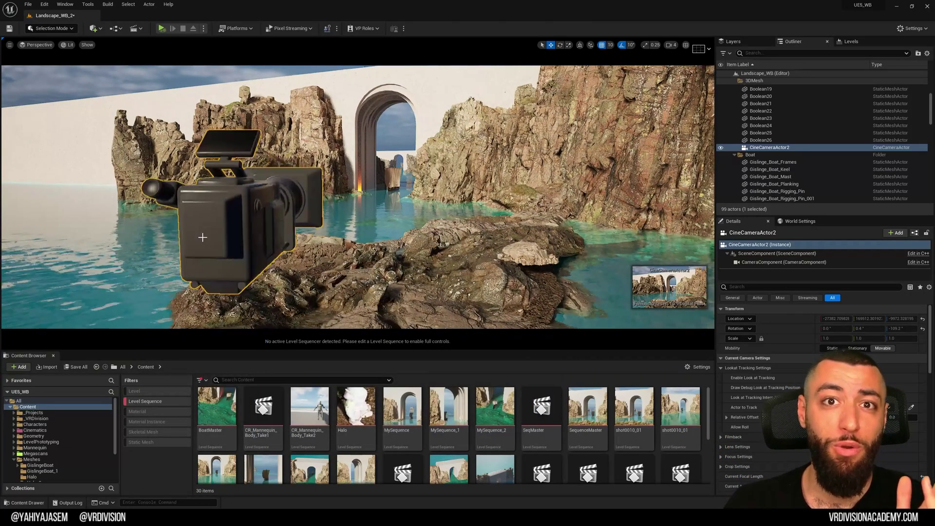
scroll(208, 242, "down", 2)
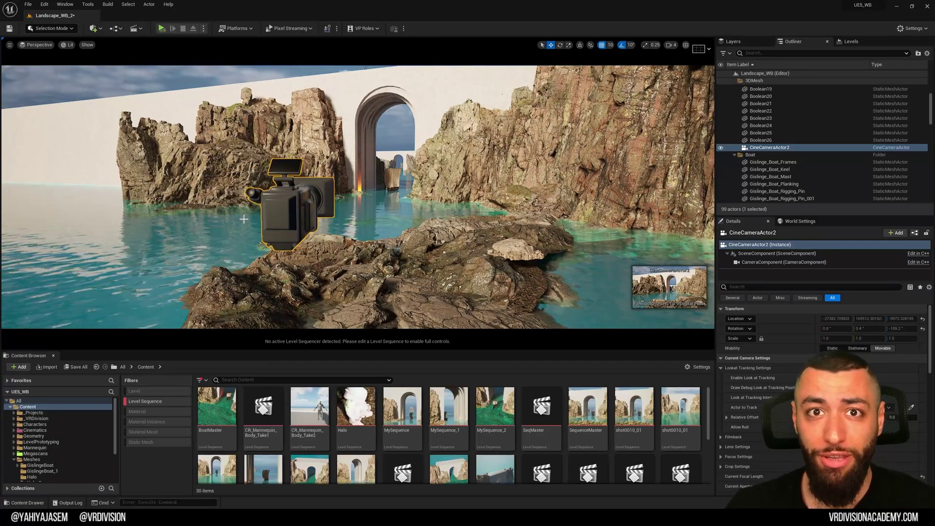
left_click(39, 44)
left_click(68, 133)
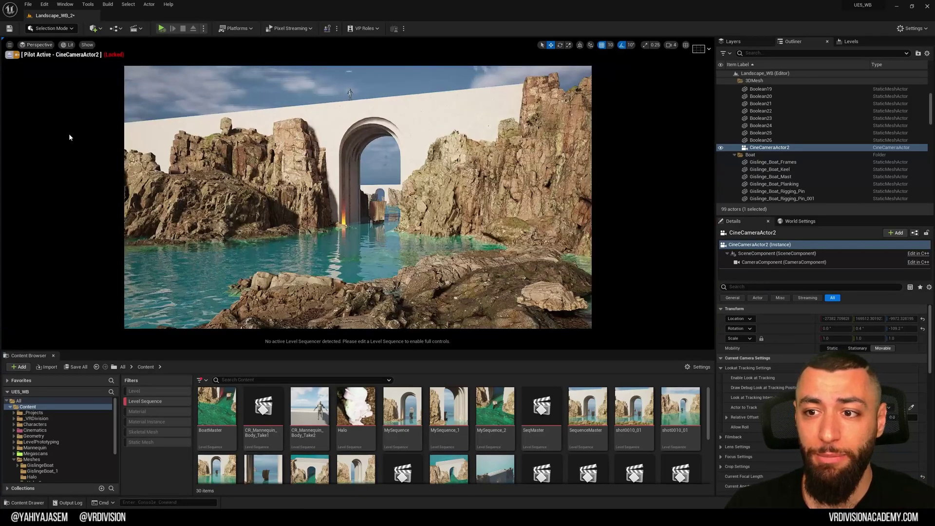
Select the cliff S_Huge_Nordic_Coastal_Cliff_vefkehbva_high_Var2 beside the arch, try moving it along different axes, and undo the moves
left_click(435, 211)
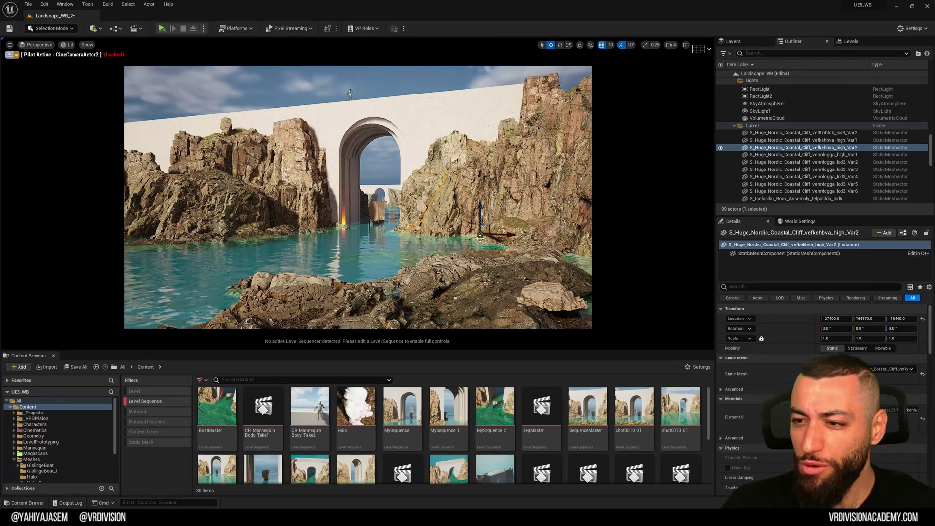
left_click_drag(480, 237, 477, 203)
key("ctrl+z")
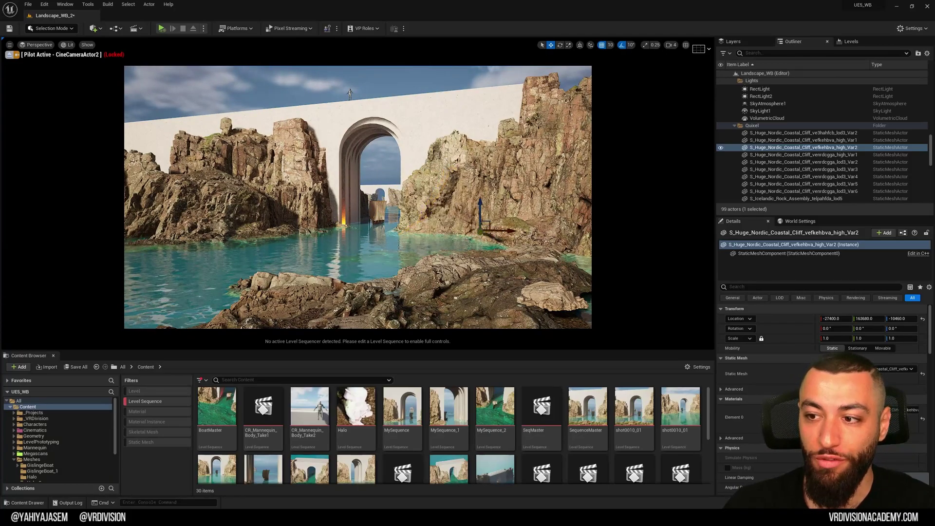
mouse_move(479, 236)
left_mouse_down()
mouse_move(480, 266)
mouse_move(480, 240)
left_mouse_up()
mouse_move(361, 239)
left_mouse_down()
mouse_move(361, 215)
mouse_move(361, 258)
mouse_move(359, 221)
left_mouse_up()
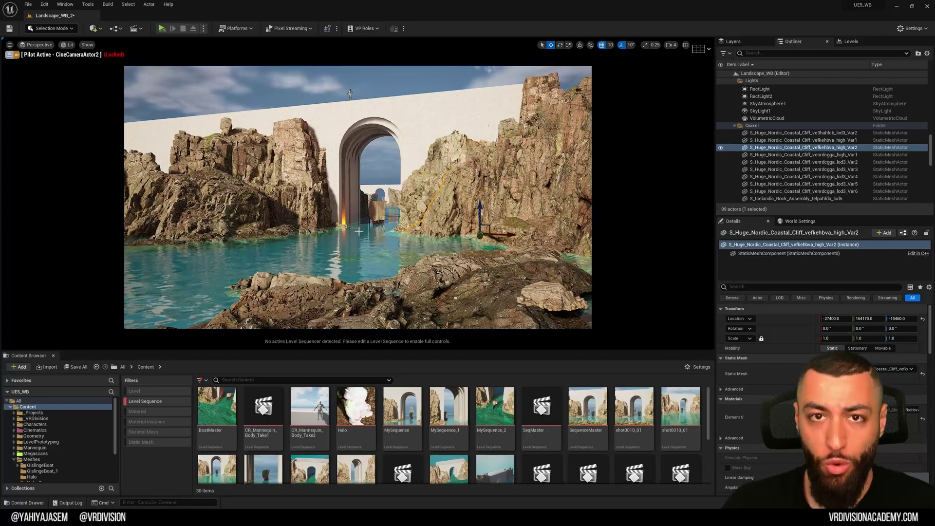
mouse_move(480, 210)
left_mouse_down()
mouse_move(480, 156)
mouse_move(480, 193)
left_mouse_up()
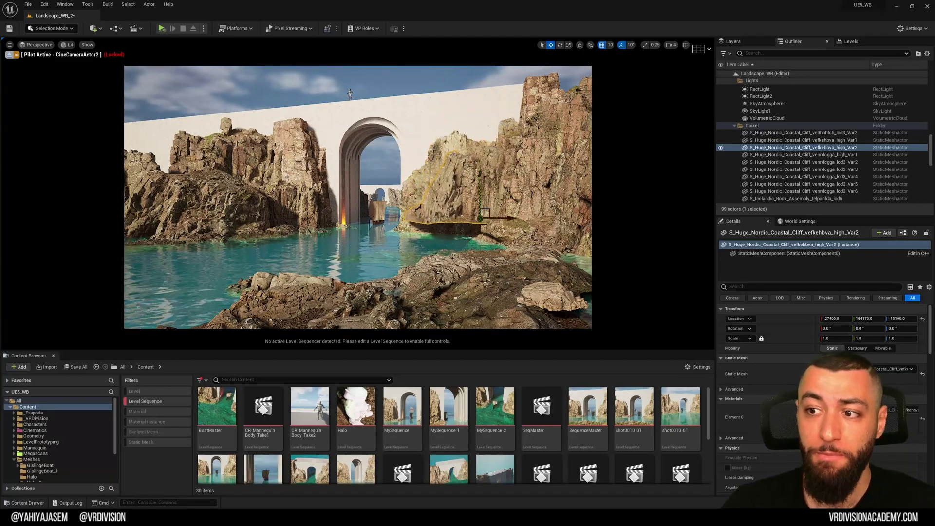
key("ctrl+z")
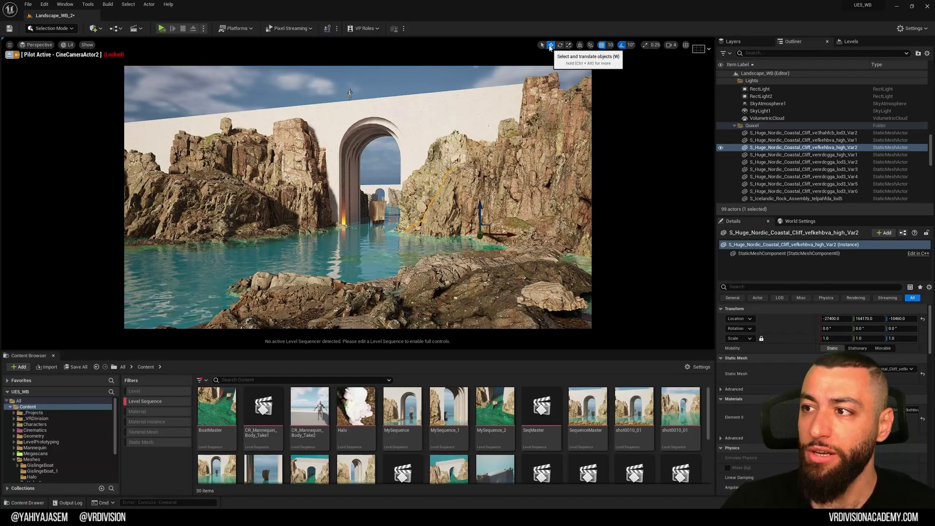
Check the extended help for the transform tools, switch to the Rotate tool, and try rotating the selected cliff without its gizmo
key("ctrl+alt")
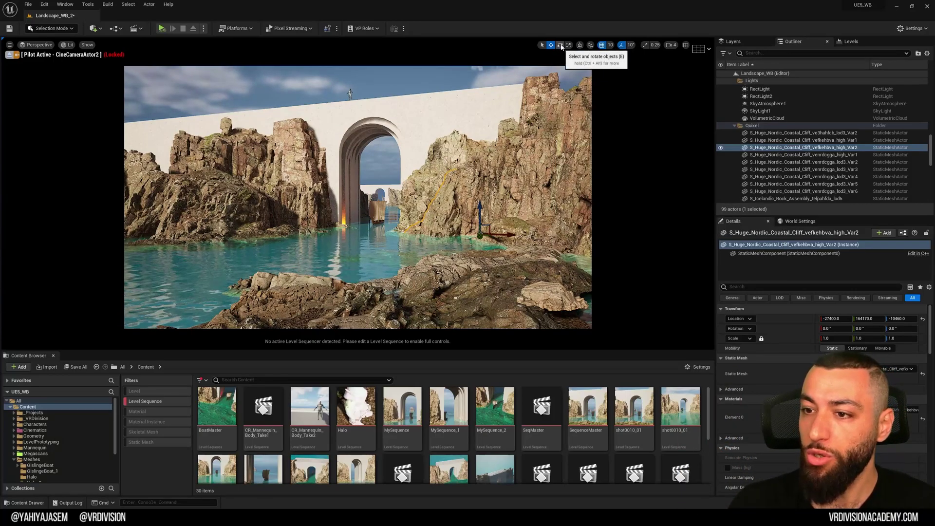
left_click(560, 46)
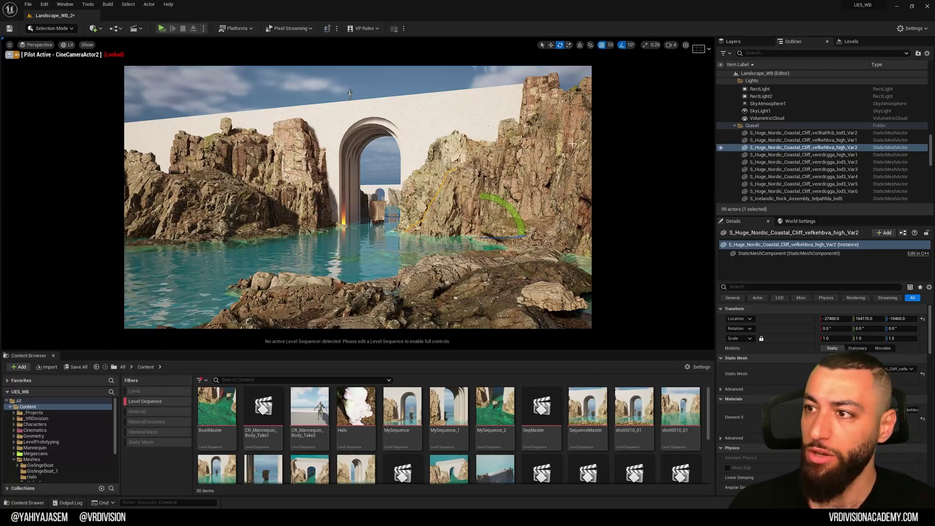
right_click_drag(400, 246, 369, 190, "ctrl")
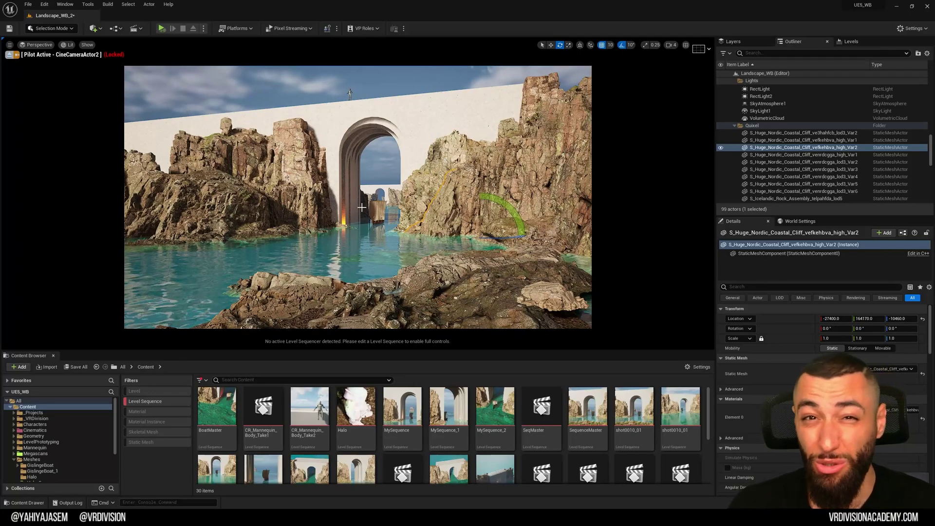
Select the cliff S_Huge_Nordic_Coastal_Cliff_vefkehbva_high_Var1 on the opposite side of the arch and try rotating it
left_click(250, 211)
left_click_drag(266, 242, 253, 243)
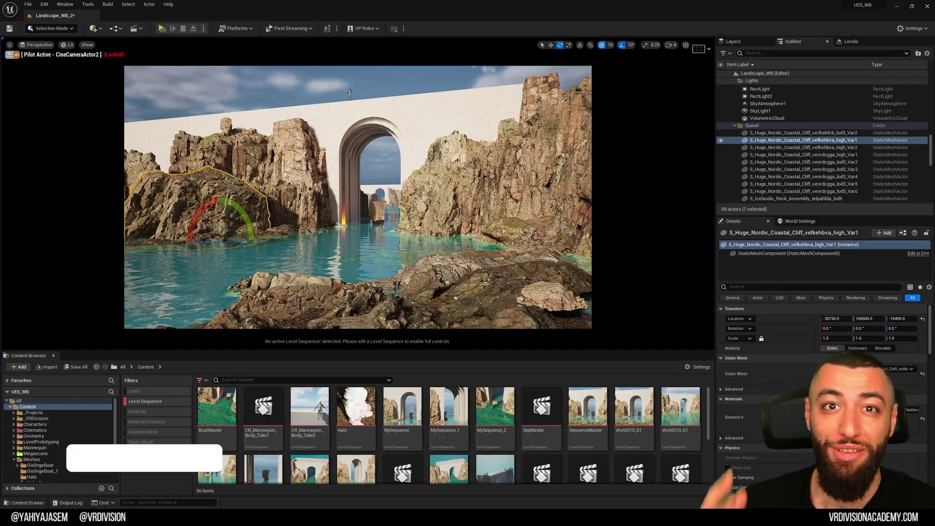